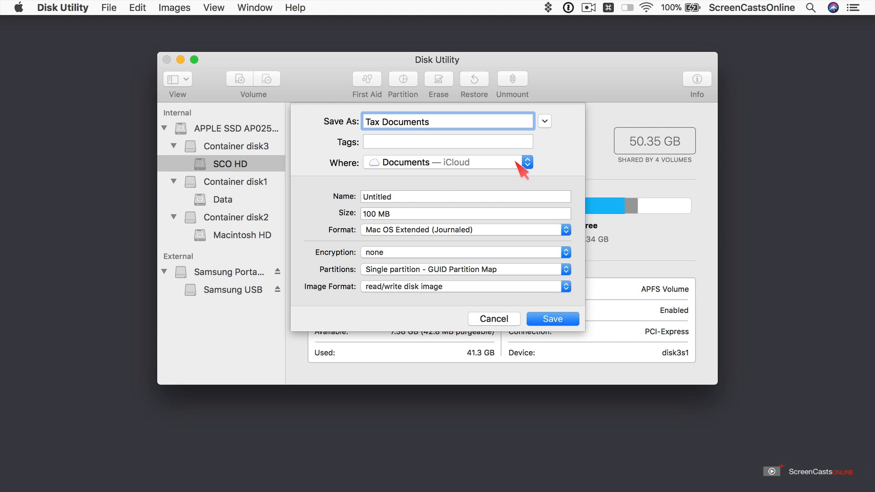
Rename the volume from Untitled to 'Tax Documents', leaving the format unchanged
left_click(388, 197)
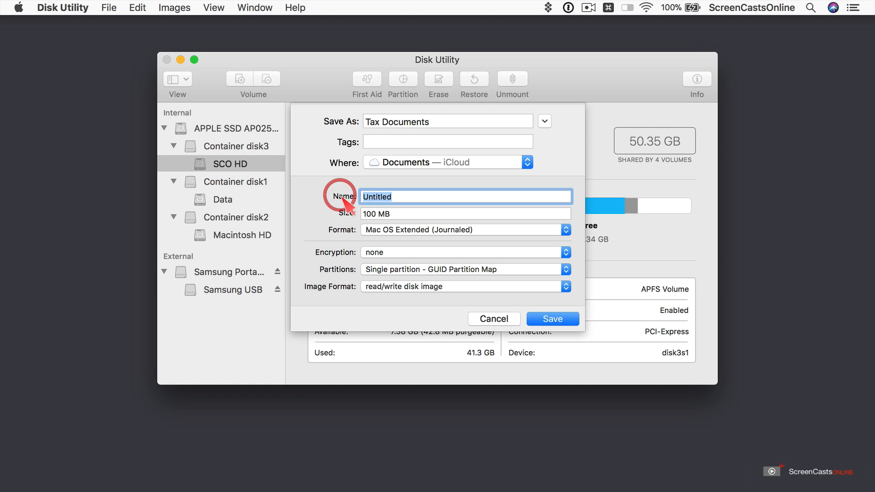
type("Tax Documents")
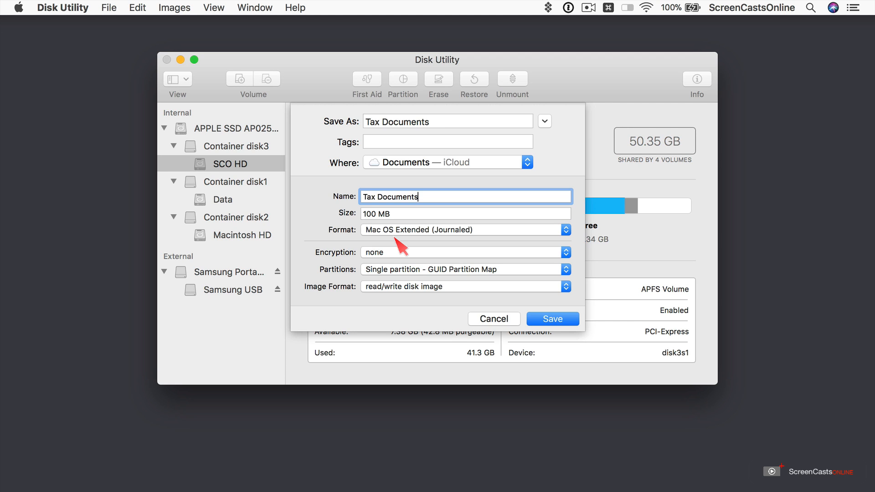
left_click(396, 230)
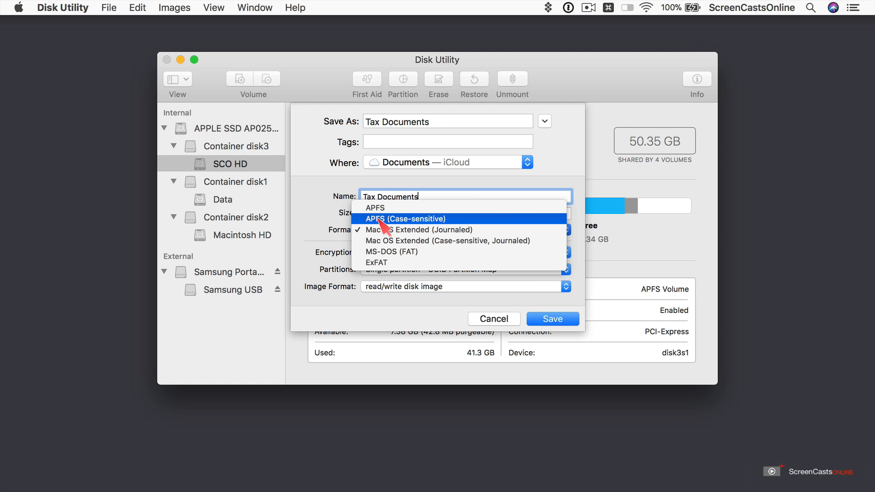
left_click(315, 224)
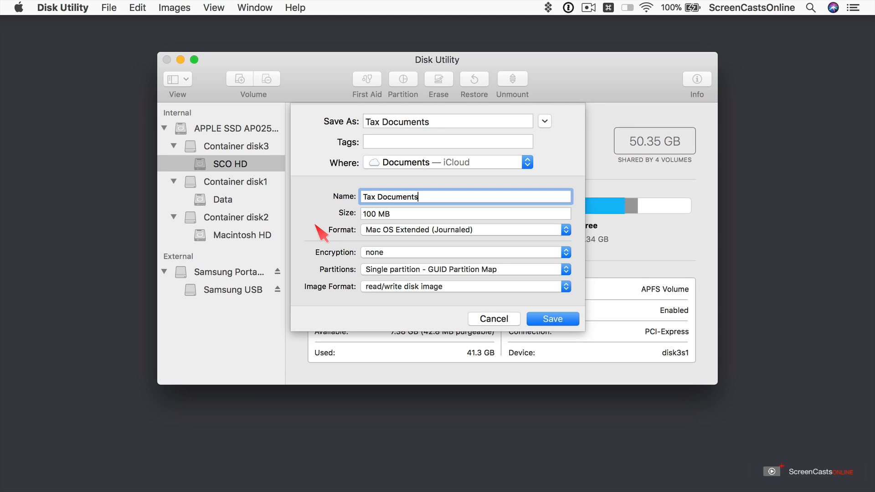
Choose 256-bit AES encryption and enter and verify the image password
left_click(399, 254)
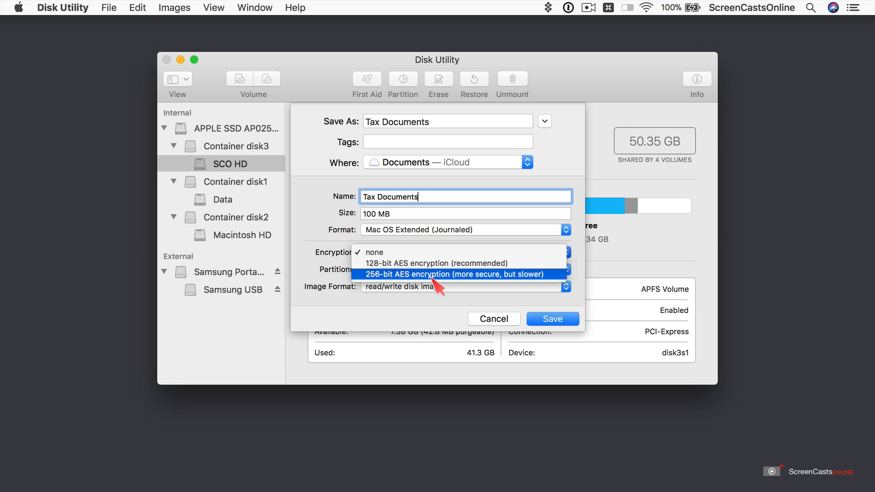
left_click(431, 278)
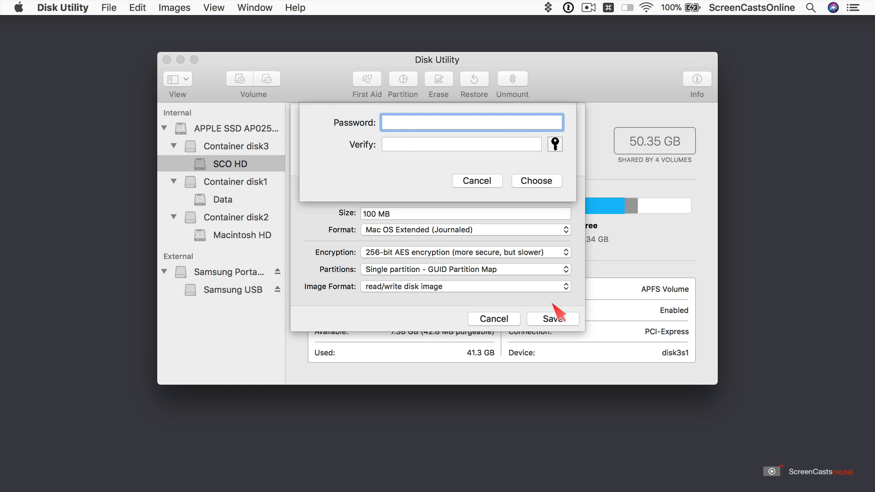
left_click(556, 145)
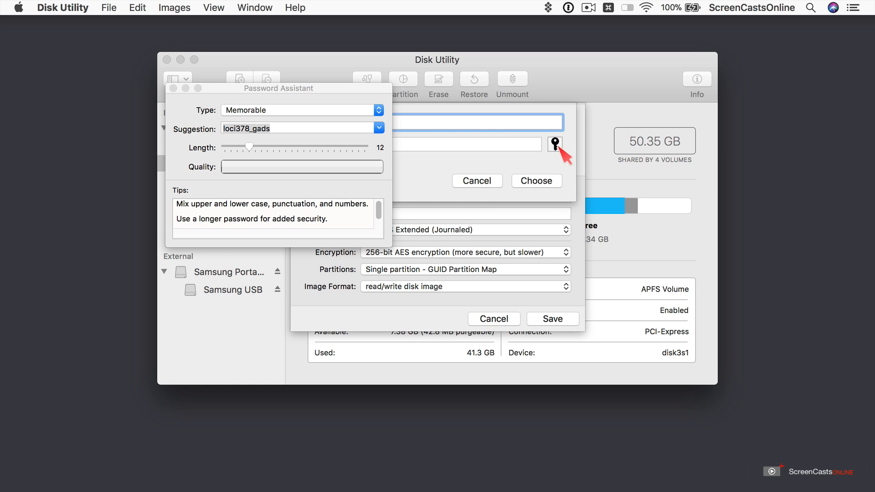
left_click(173, 88)
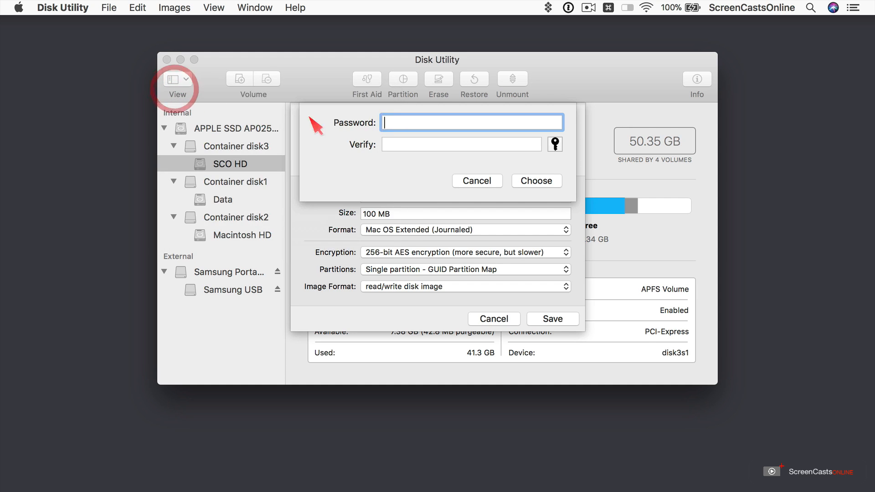
type("abcdefgh")
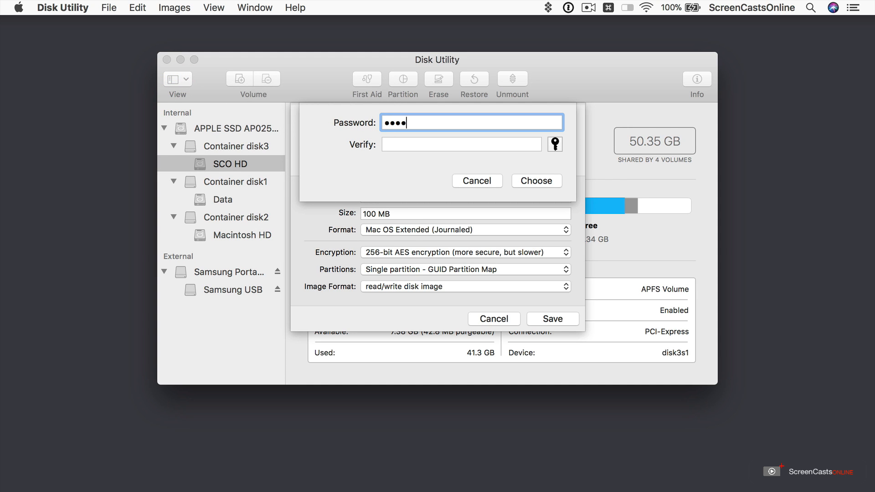
key("Tab")
type("abcdefgh")
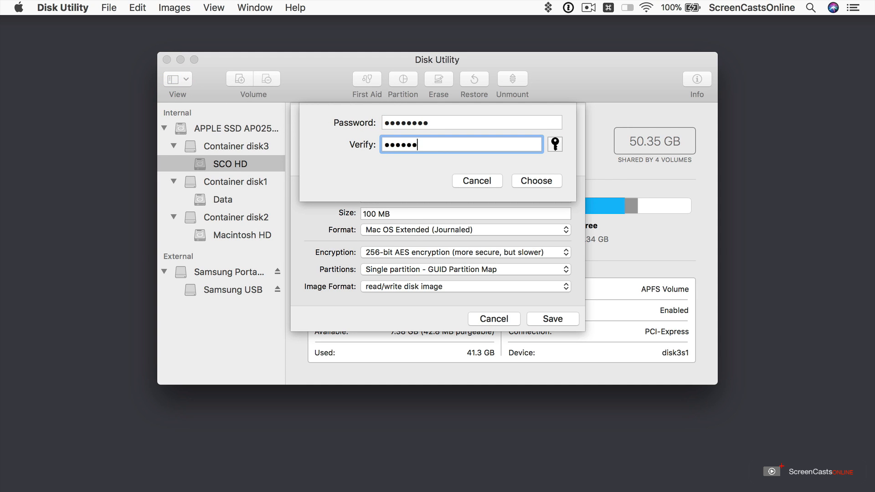
left_click(541, 181)
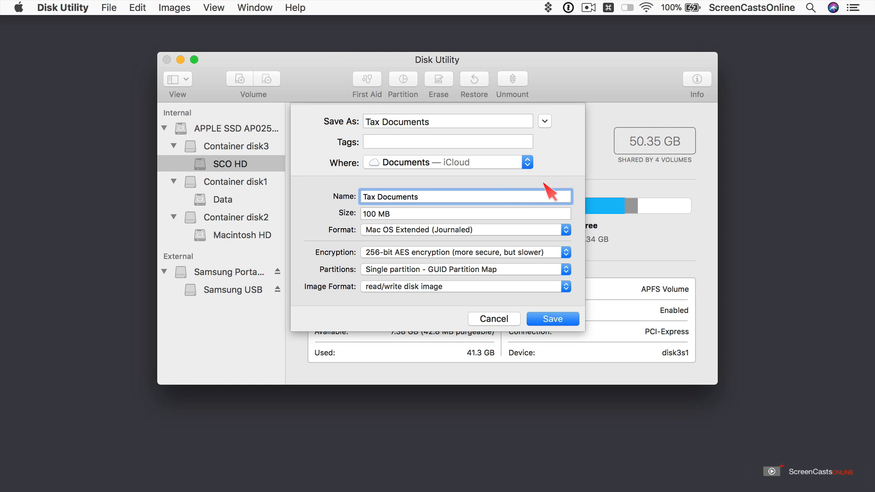
Keep the single GUID partition, choose sparse bundle disk image format, and save the image
left_click(476, 269)
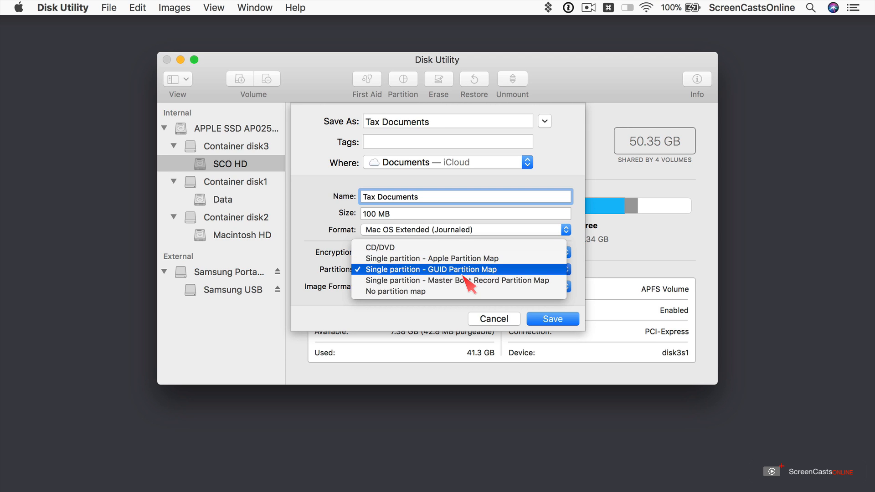
left_click(465, 269)
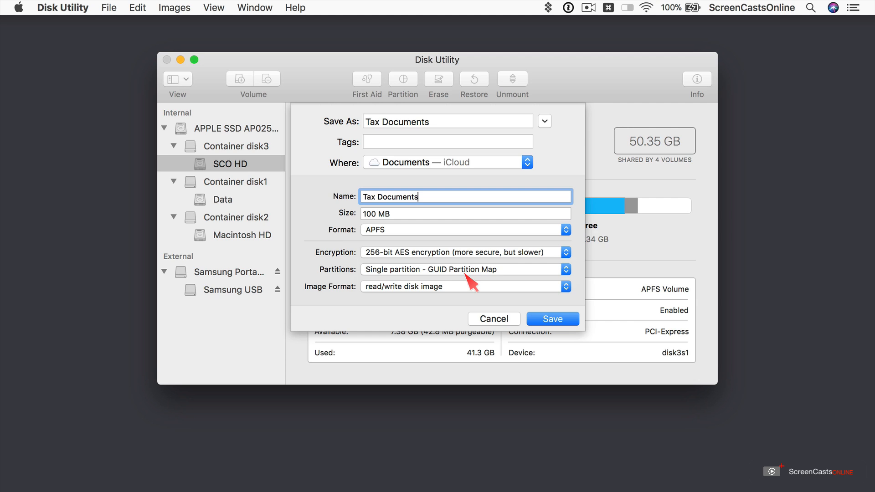
left_click(439, 288)
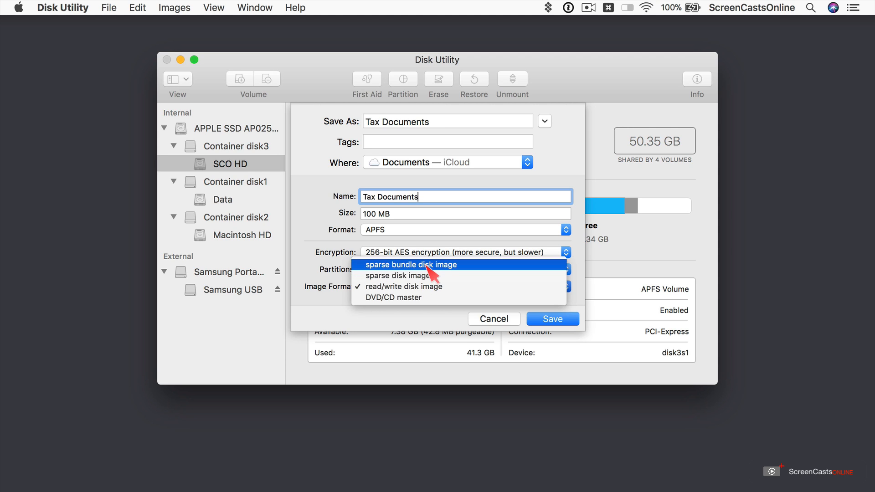
left_click(427, 266)
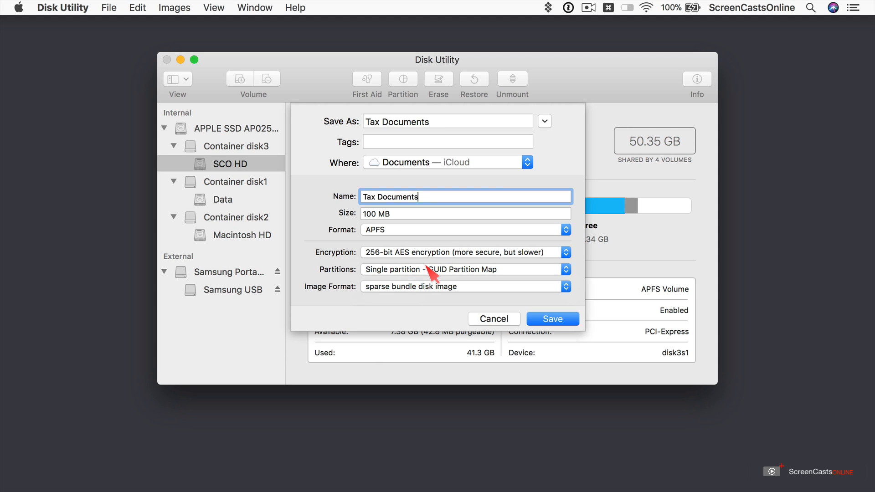
left_click(564, 320)
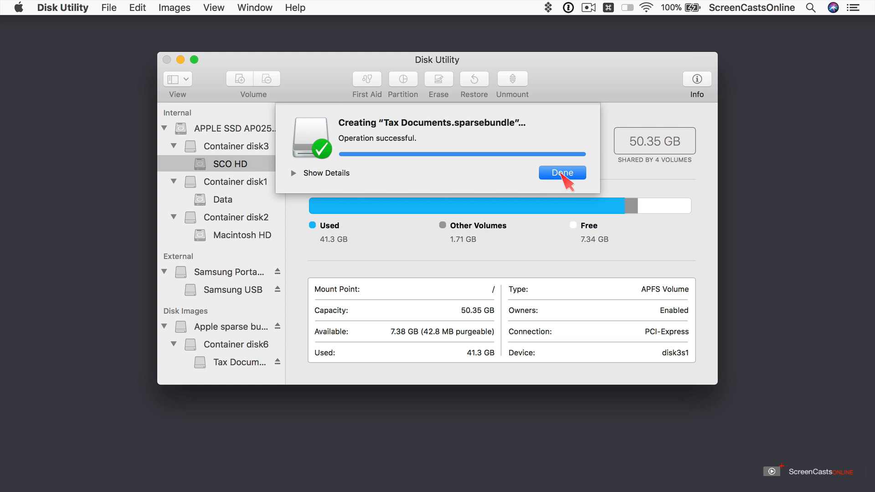
left_click(561, 174)
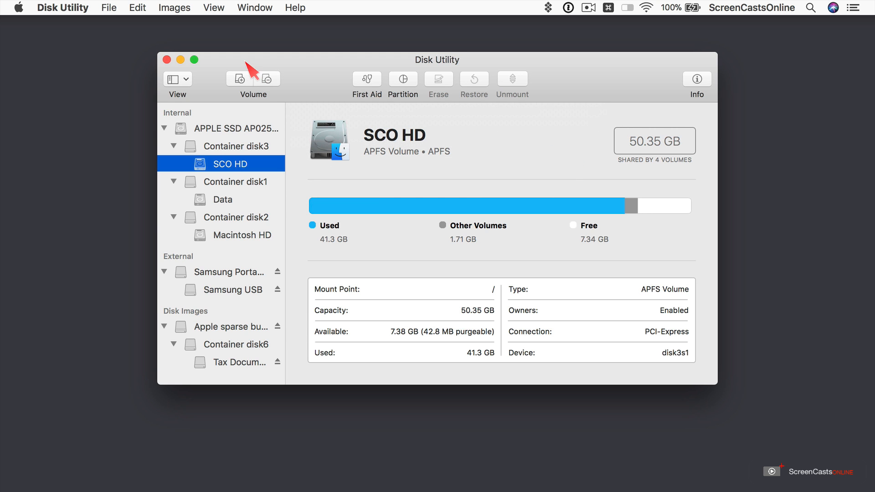
Hide Disk Utility and widen the Documents column to select Tax Documents.sparsebundle
left_click(181, 59)
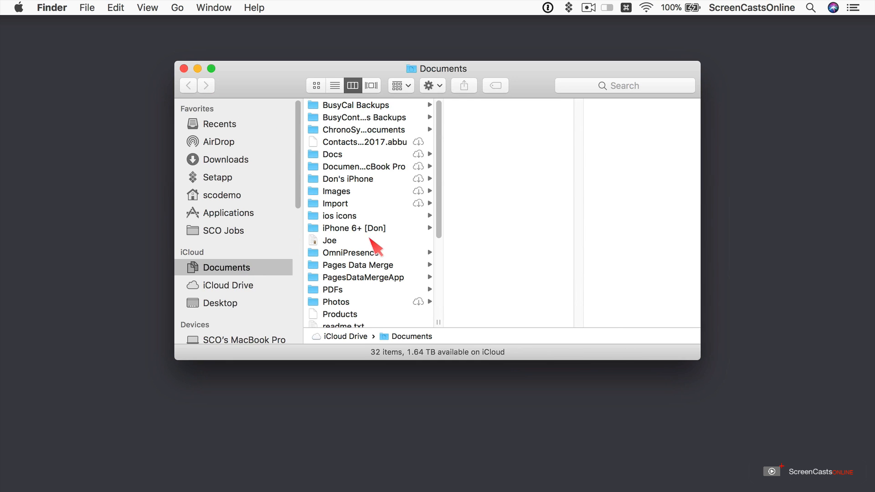
scroll(375, 235, "down", 10)
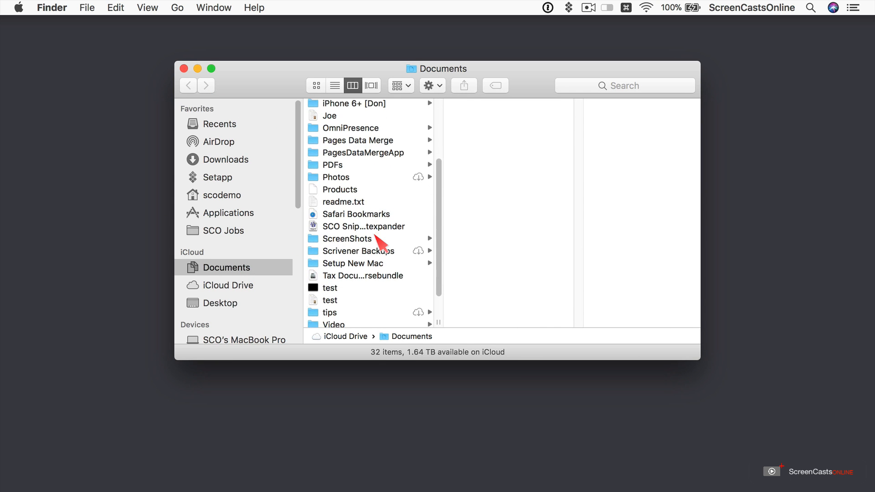
left_click(437, 321)
left_click_drag(437, 322, 514, 322)
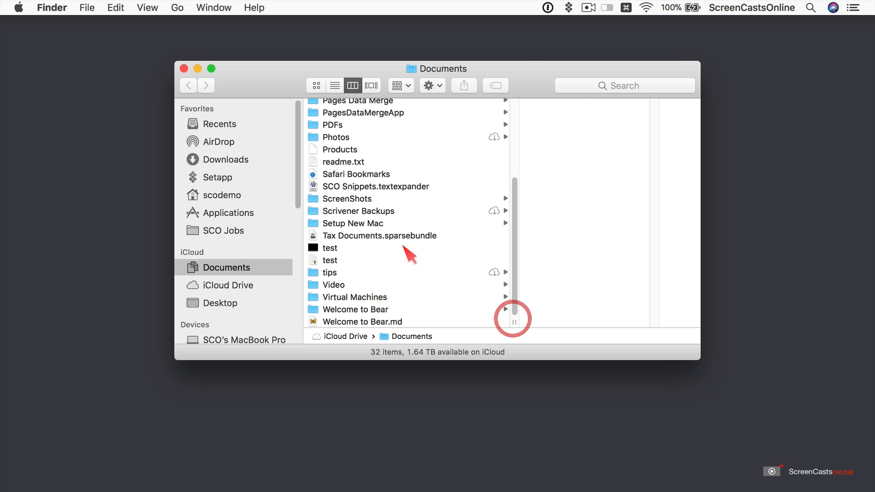
left_click(384, 236)
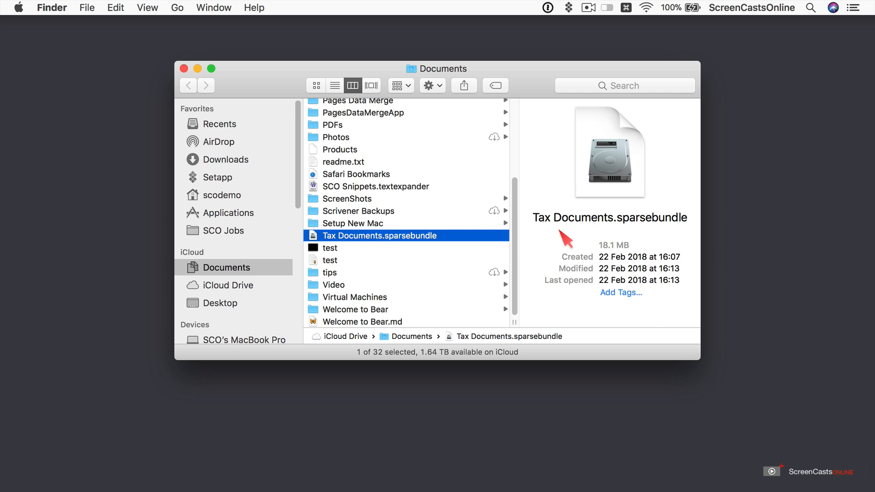
Open Tax Documents.sparsebundle and unlock it with its password
double_click(364, 239)
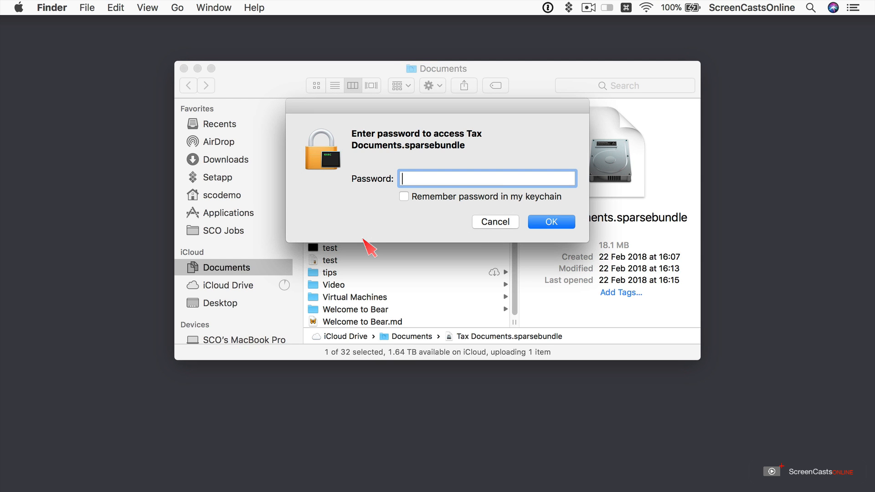
type("********")
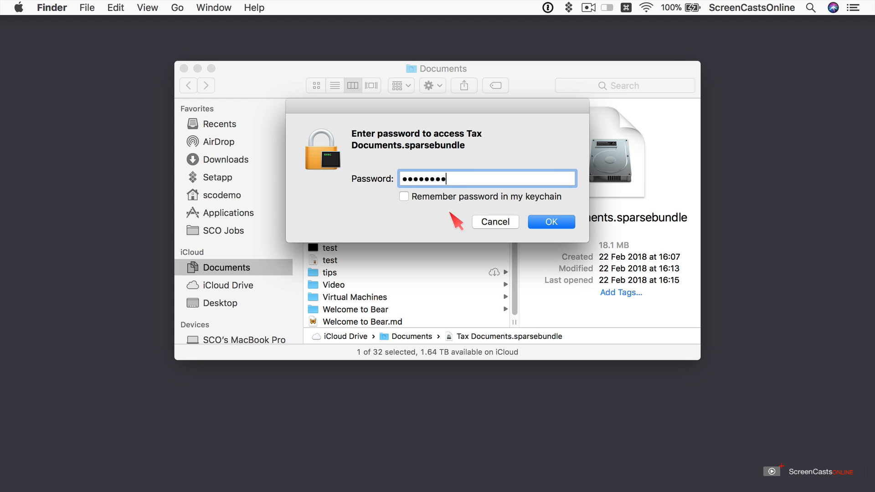
left_click(553, 223)
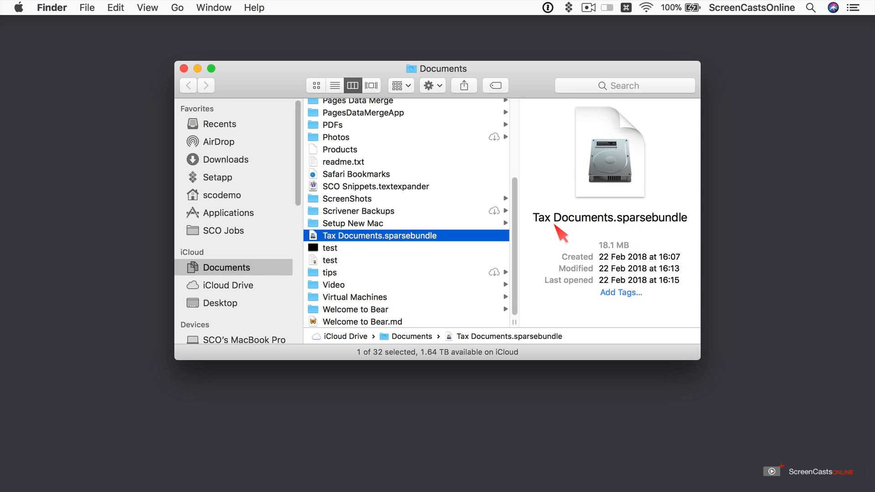
Drag both test files into the Tax Documents volume, then eject the volume
scroll(268, 228, "down", 5)
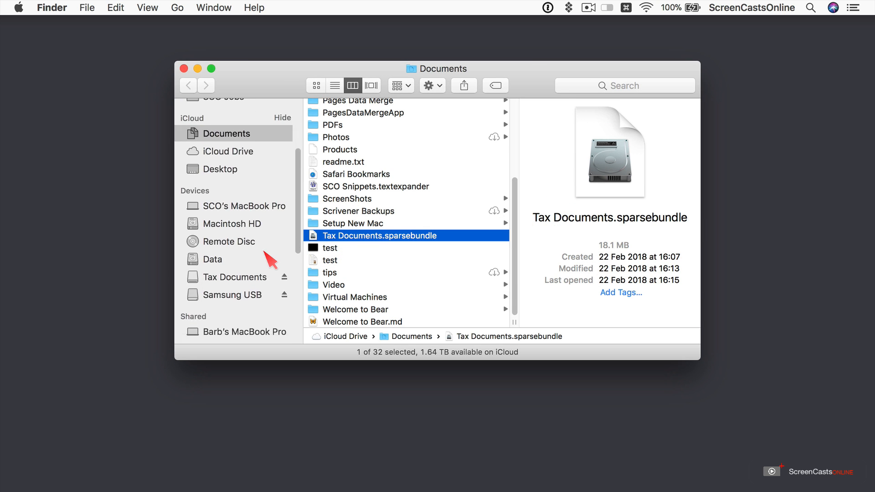
scroll(269, 259, "down", 2)
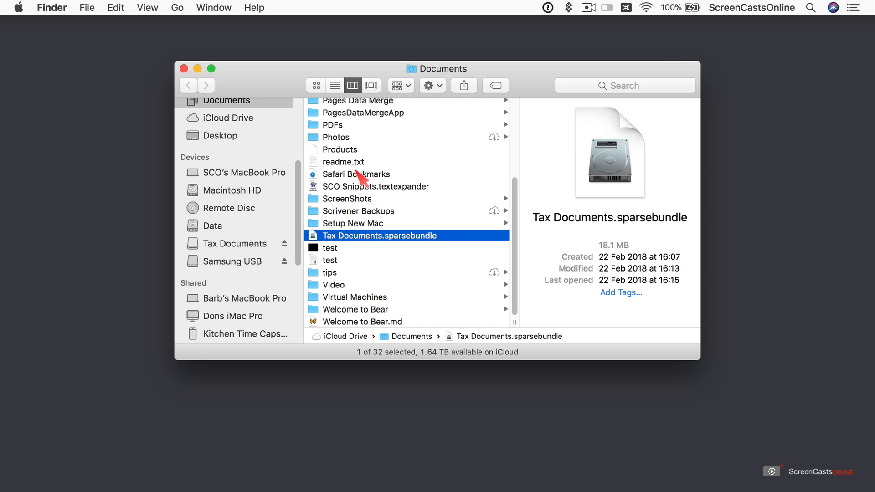
left_click(339, 248)
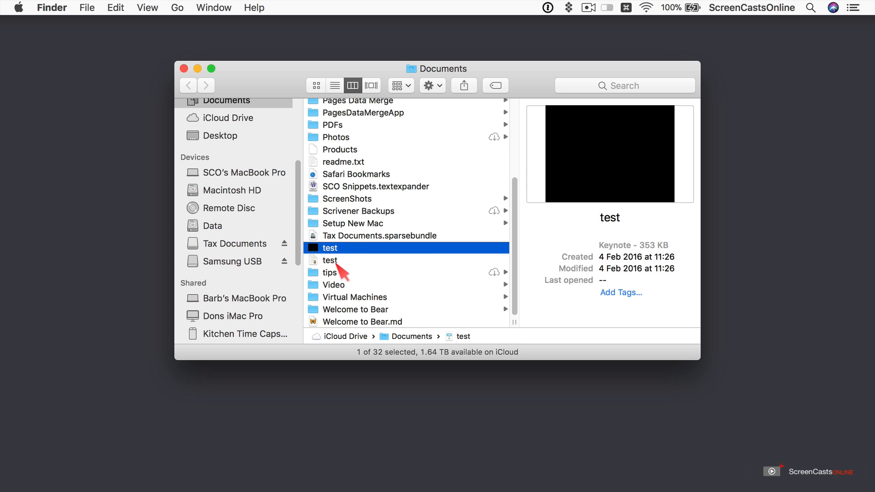
left_click(338, 262, "shift")
left_click_drag(351, 251, 242, 245)
left_click_drag(242, 244, 369, 208)
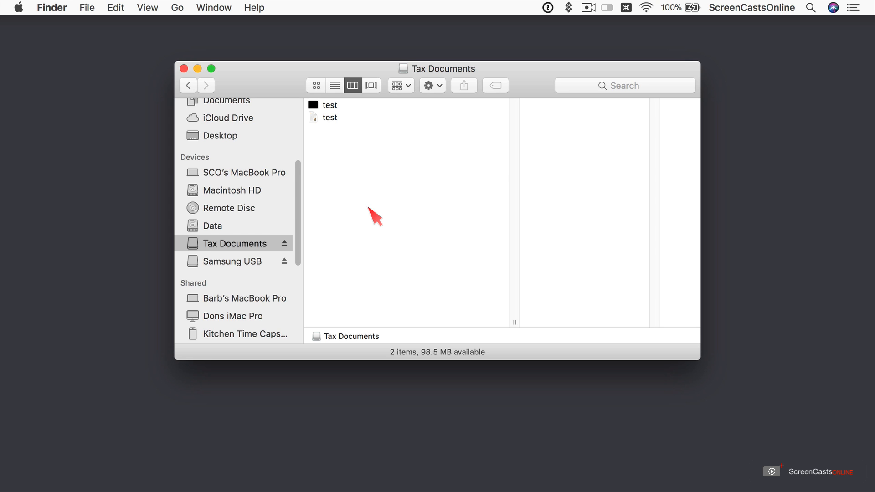
left_click(285, 244)
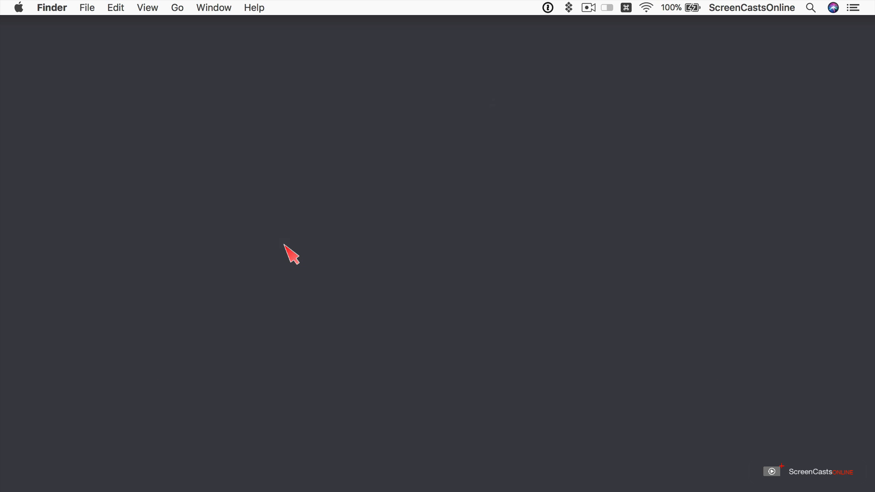
In a new Documents window, view Get Info for Tax Documents.sparsebundle
key("super+n")
scroll(347, 242, "down", 1)
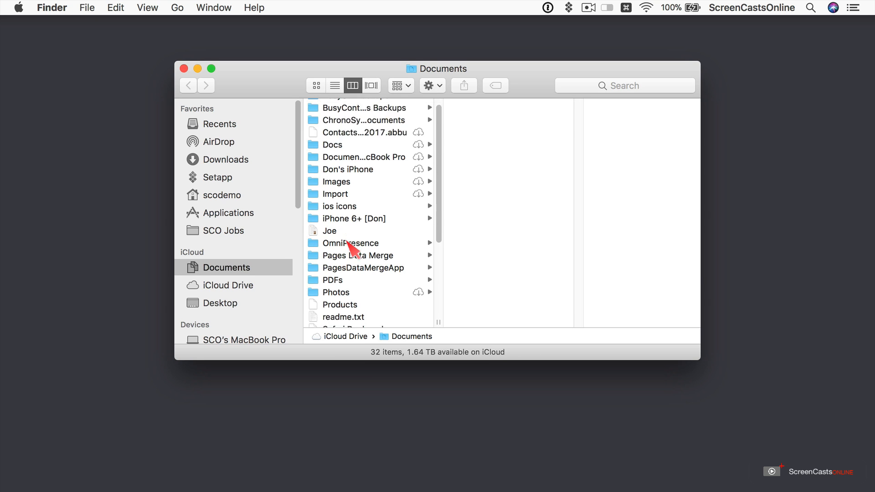
scroll(348, 241, "down", 5)
left_click(354, 236)
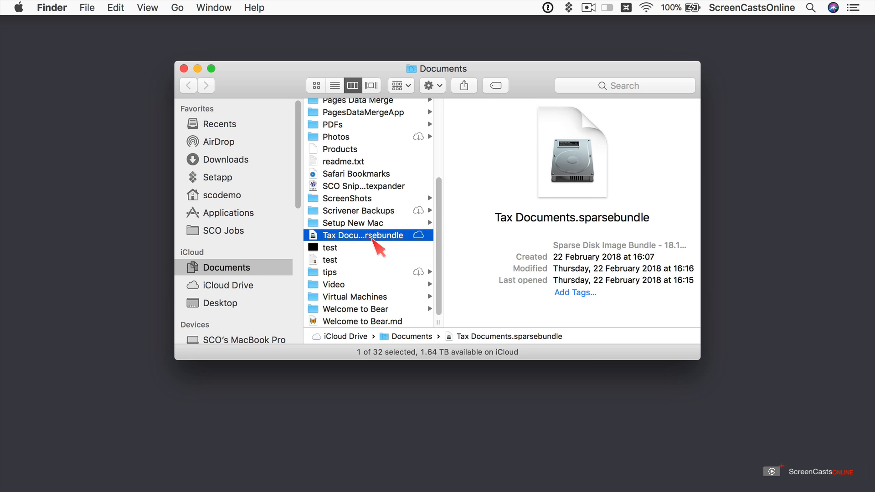
right_click(372, 238)
left_click(390, 284)
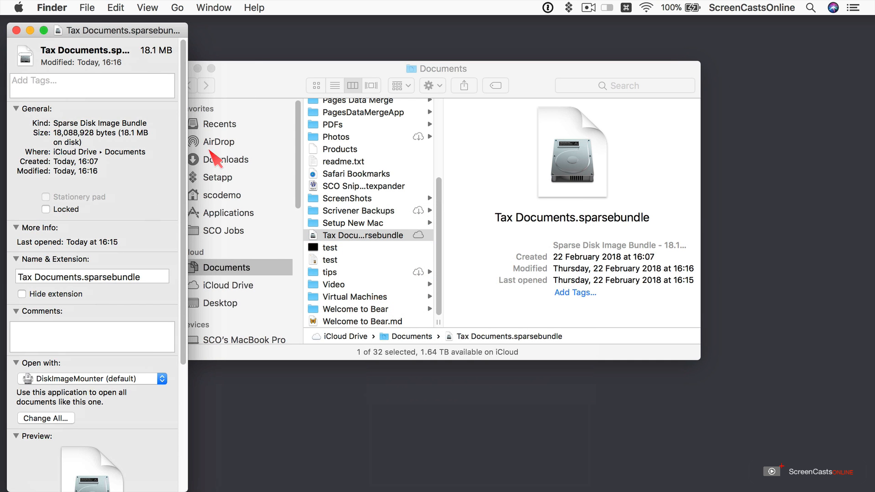
left_click(16, 30)
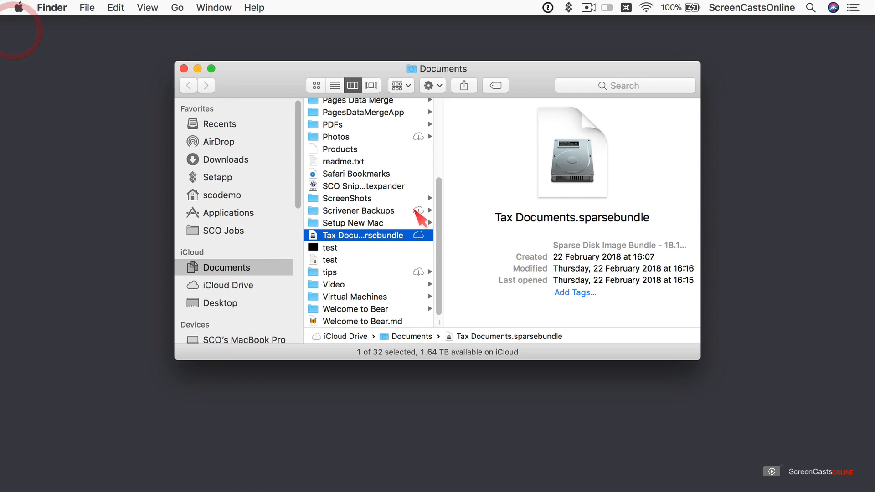
Remount Tax Documents.sparsebundle by entering its password
double_click(346, 238)
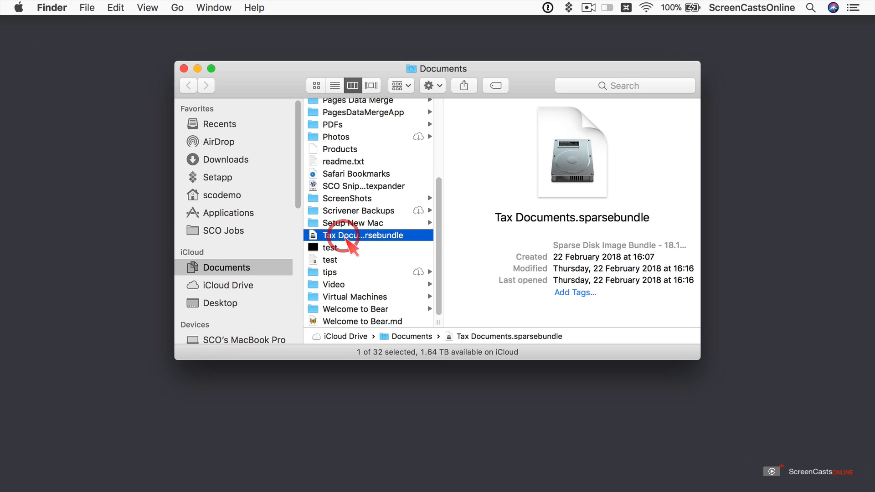
type("********")
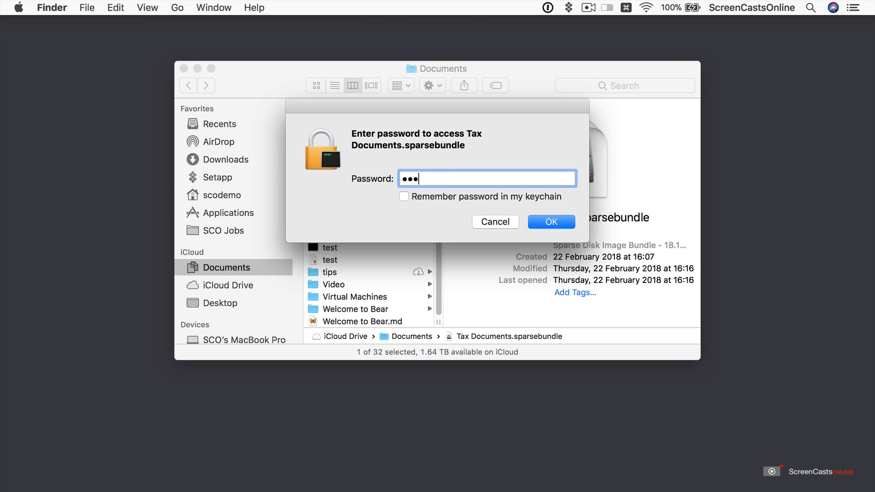
key("Return")
scroll(254, 234, "down", 10)
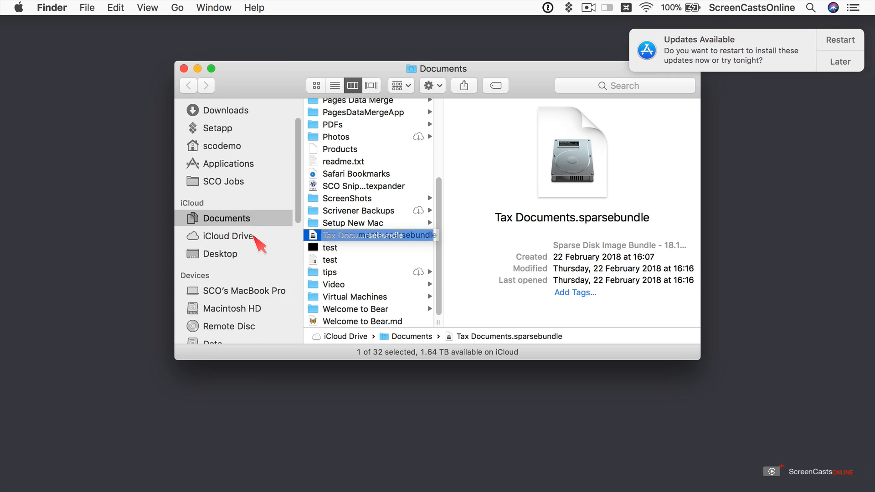
scroll(254, 236, "down", 3)
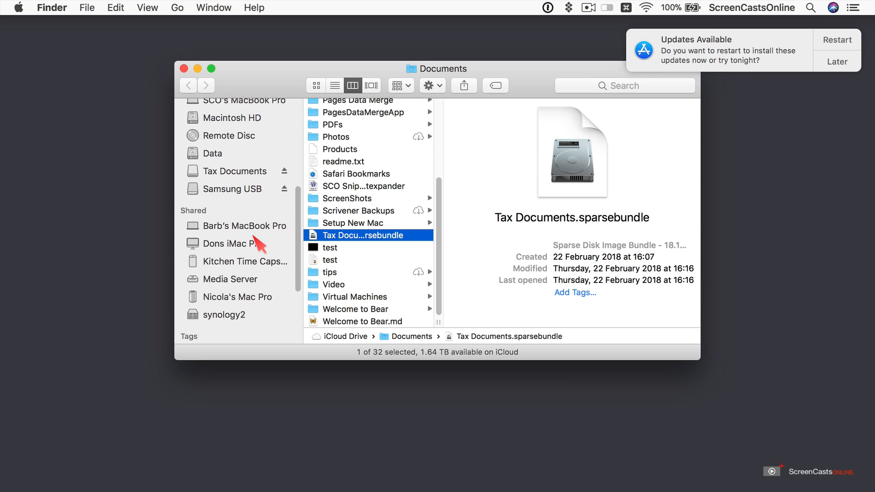
Browse the Tax Documents volume and preview its two test files
left_click(233, 173)
left_click(342, 108)
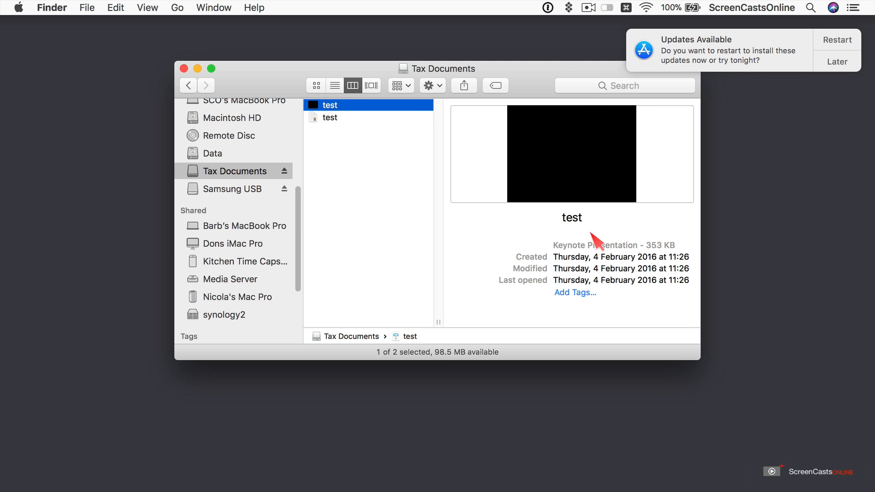
left_click(333, 119)
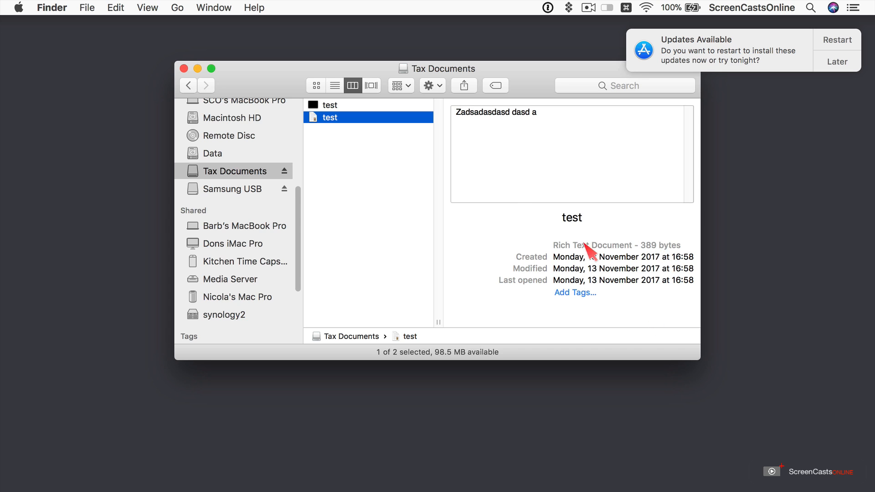
left_click(379, 229)
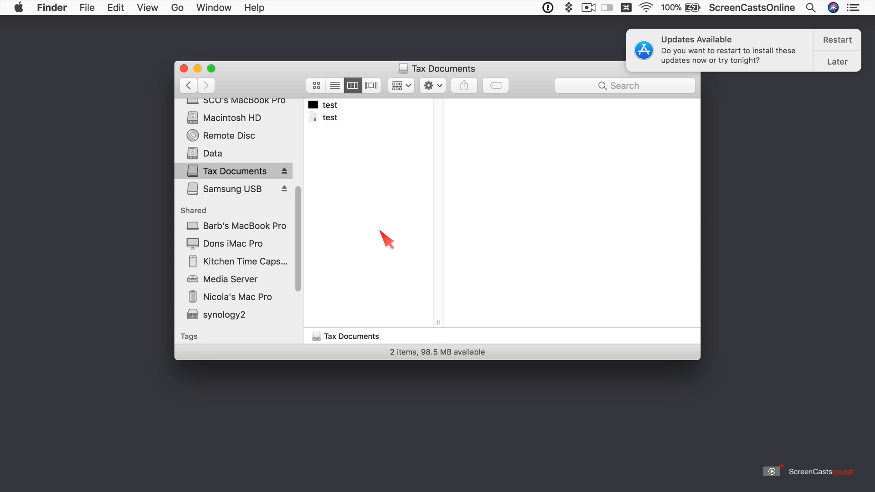